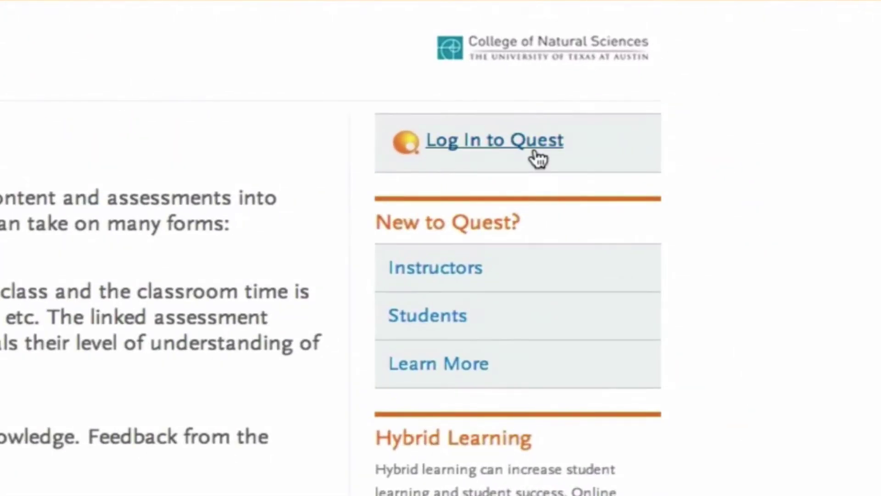
Follow the 'Log In to Quest' link to reach the UT EID secure logon page.
click(689, 119)
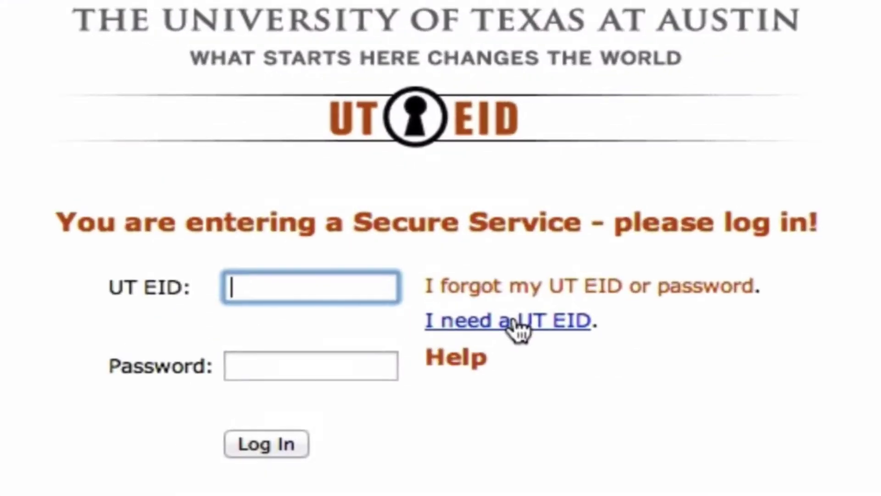
Choose 'I need a UT EID' and continue past the Getting Started page.
click(502, 322)
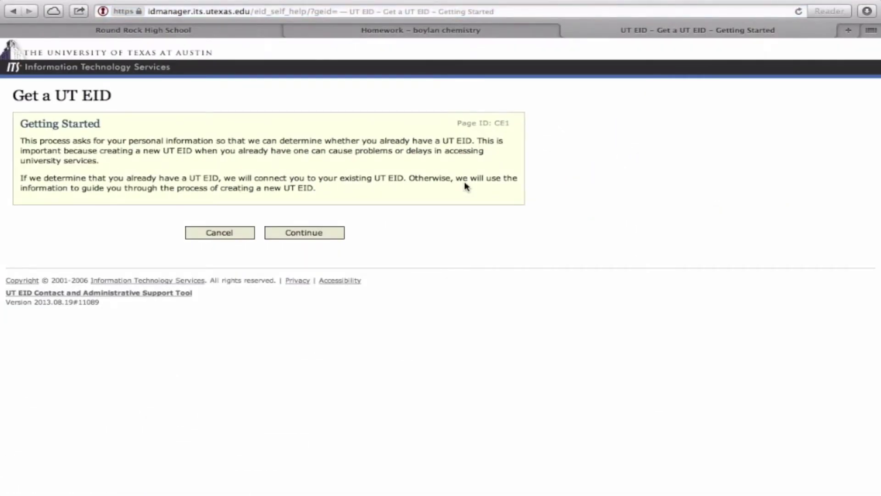
click(293, 234)
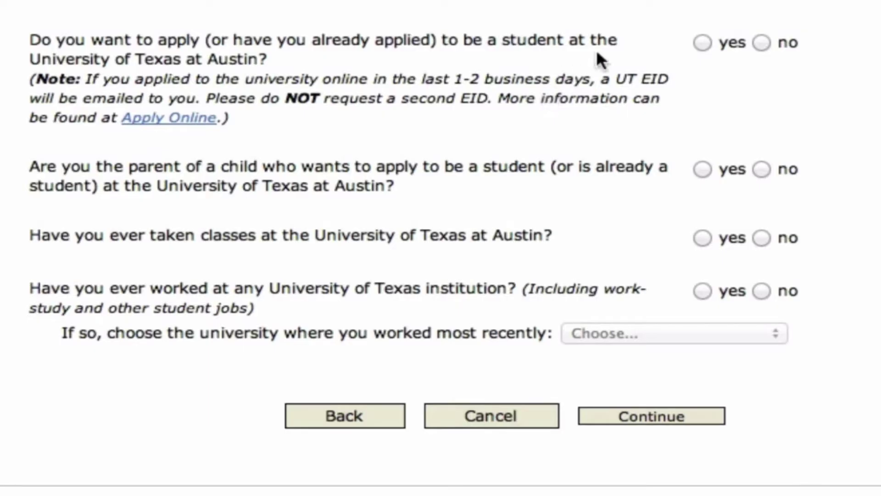
Answer no to applying, being a parent, taking UT classes and working at UT, then continue.
click(762, 42)
click(761, 168)
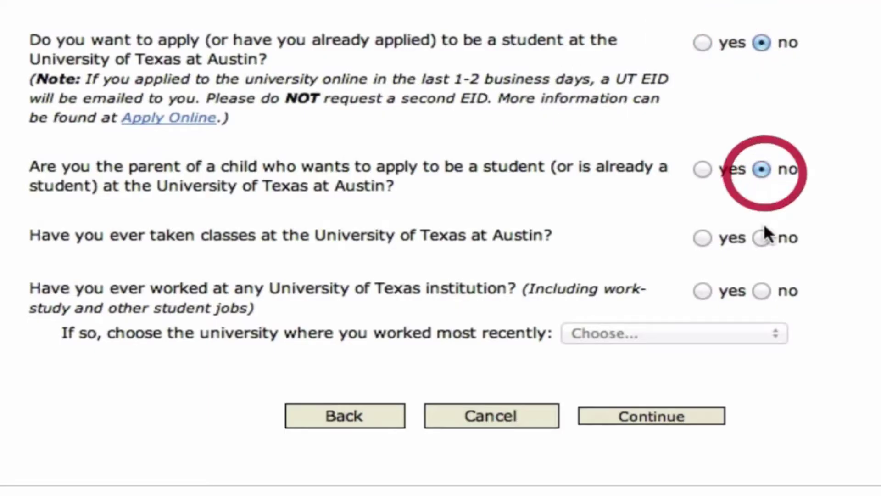
click(761, 238)
click(762, 292)
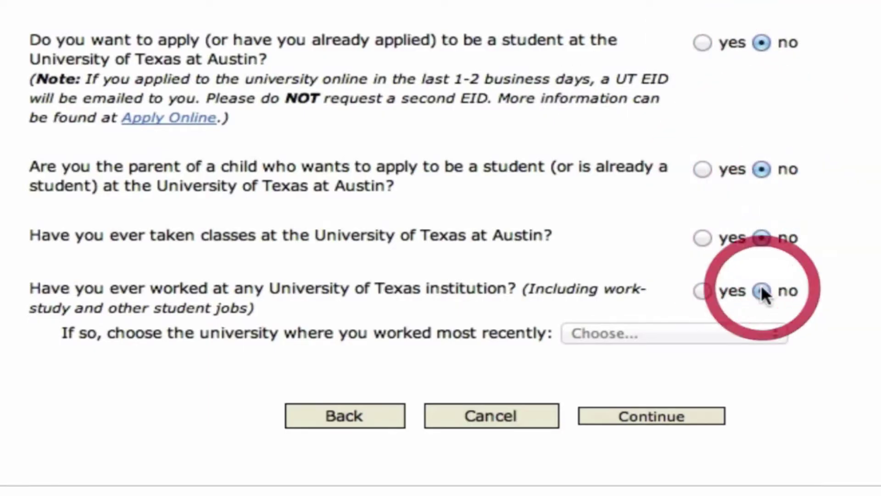
click(681, 416)
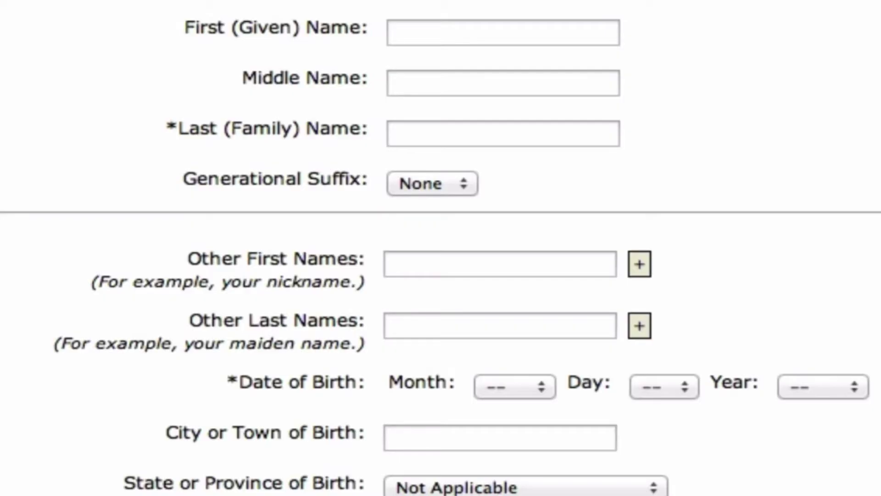
Enter the user's first and last name in the personal information form.
click(602, 37)
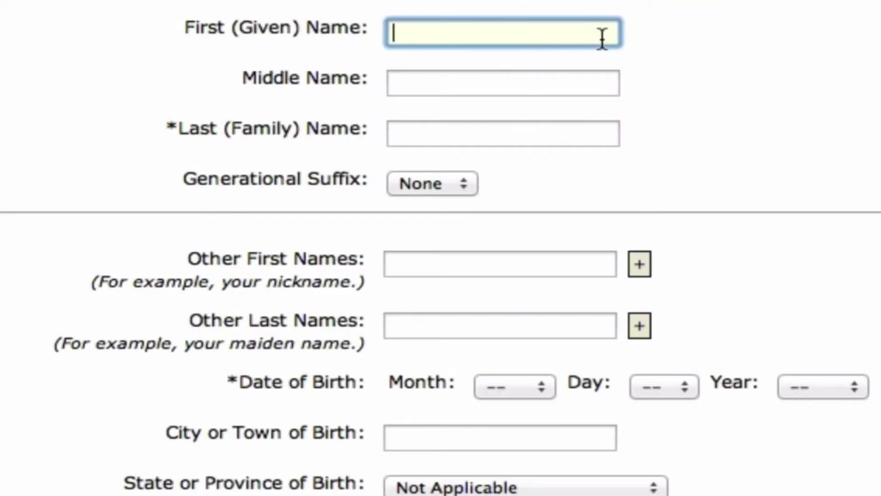
text(Patrick)
click(529, 137)
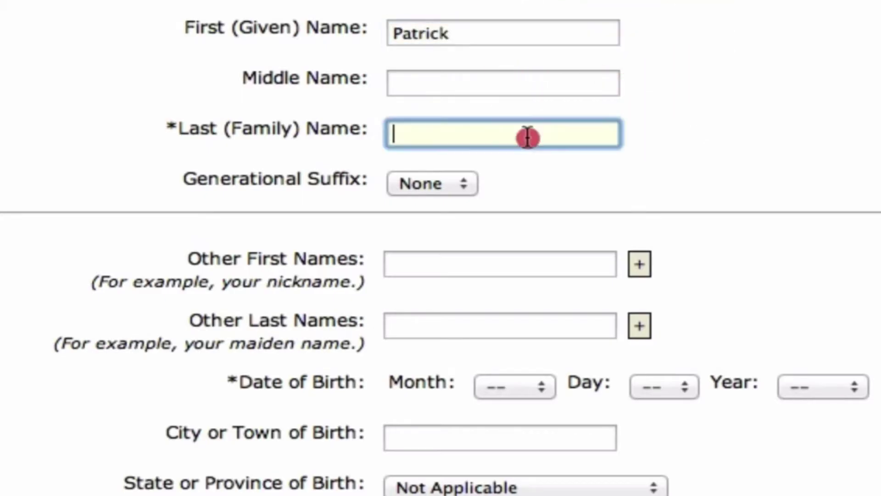
text(Student)
Set the date of birth to Jan 1 1996 and submit the personal information.
scroll(876, 304, down, 5)
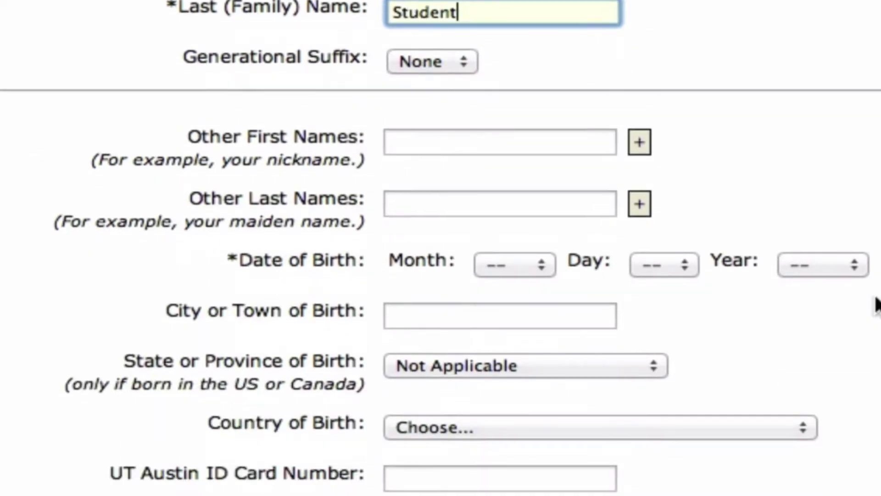
click(553, 266)
click(505, 287)
click(686, 266)
click(679, 291)
click(853, 270)
scroll(835, 294, down, 5)
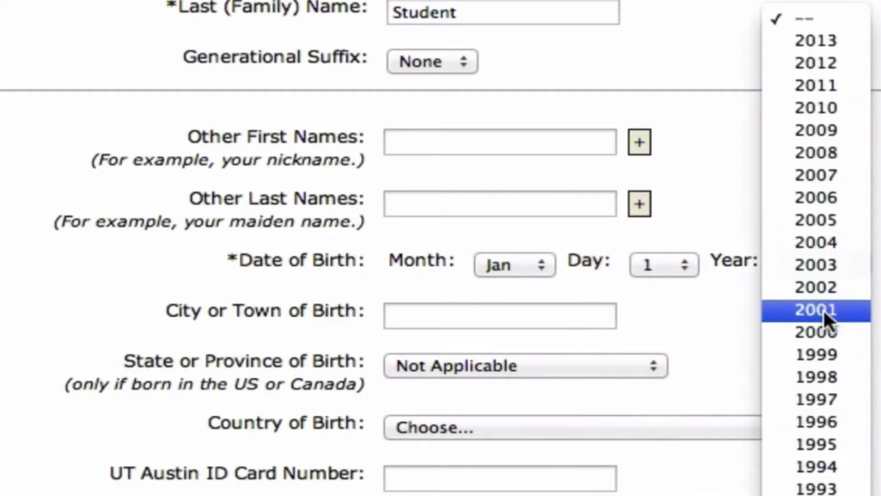
click(823, 422)
scroll(822, 422, down, 13)
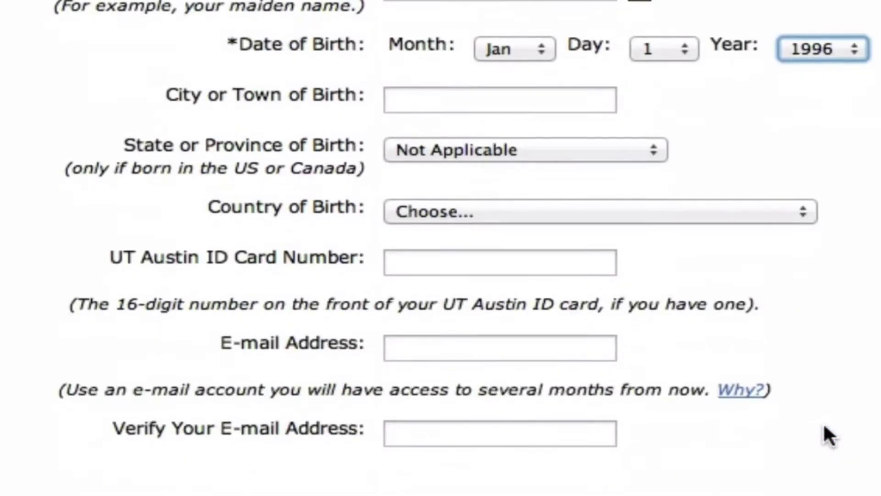
click(654, 412)
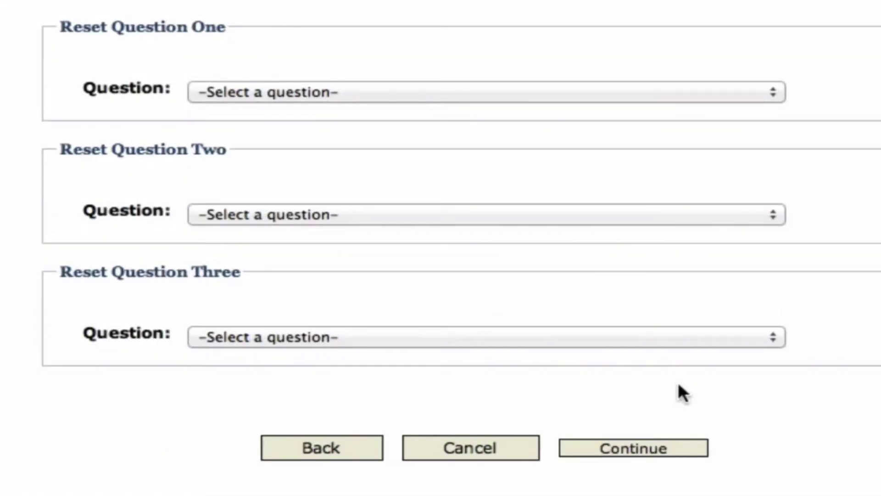
Set reset questions one and two to favorite color and number of siblings, with answers.
click(773, 93)
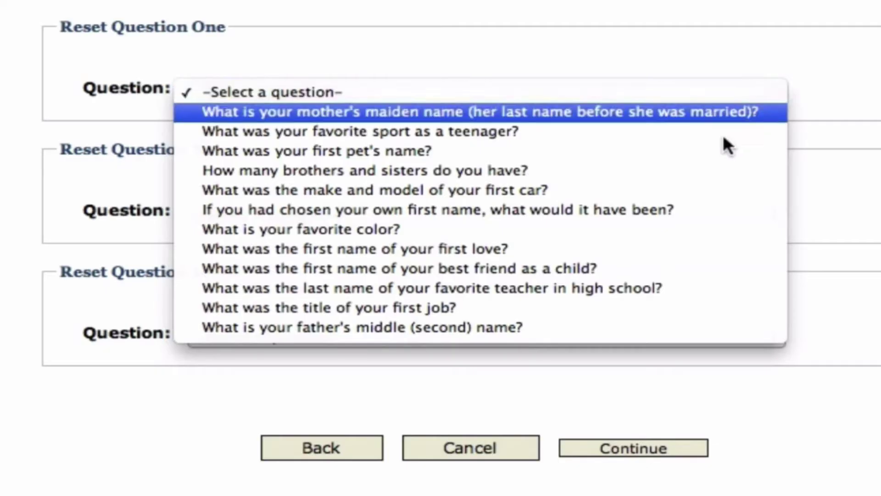
click(612, 228)
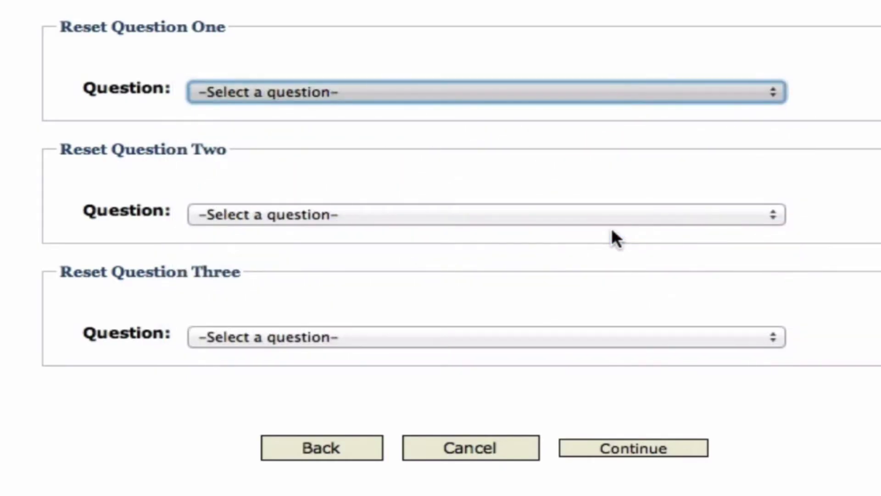
click(289, 138)
click(287, 153)
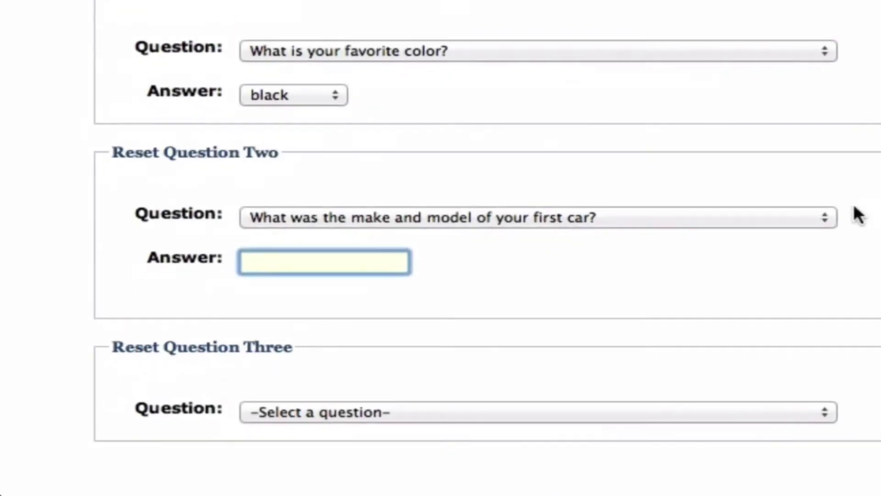
click(817, 213)
click(707, 200)
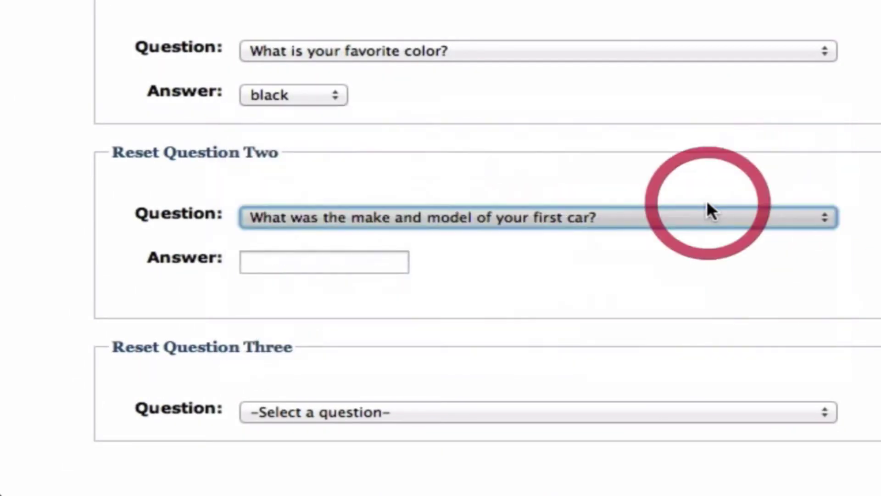
click(353, 262)
click(316, 321)
Set question three to favorite high-school teacher, enter the teacher's name, and submit.
click(820, 383)
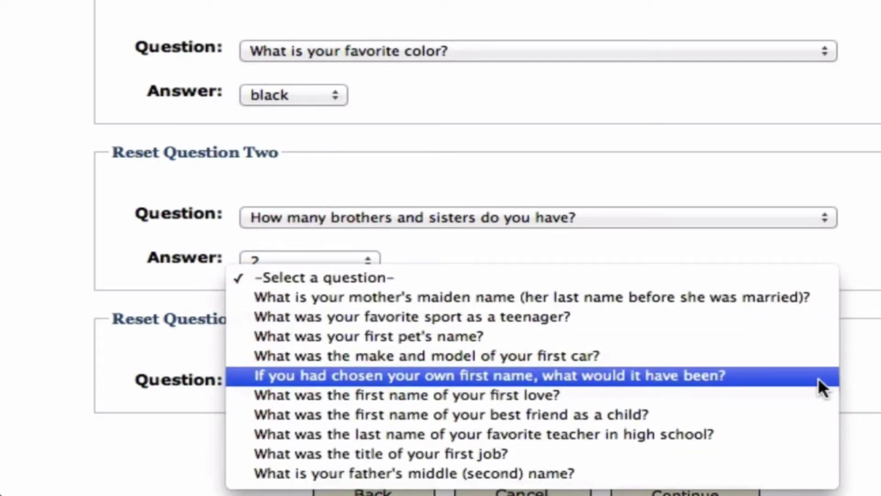
click(767, 434)
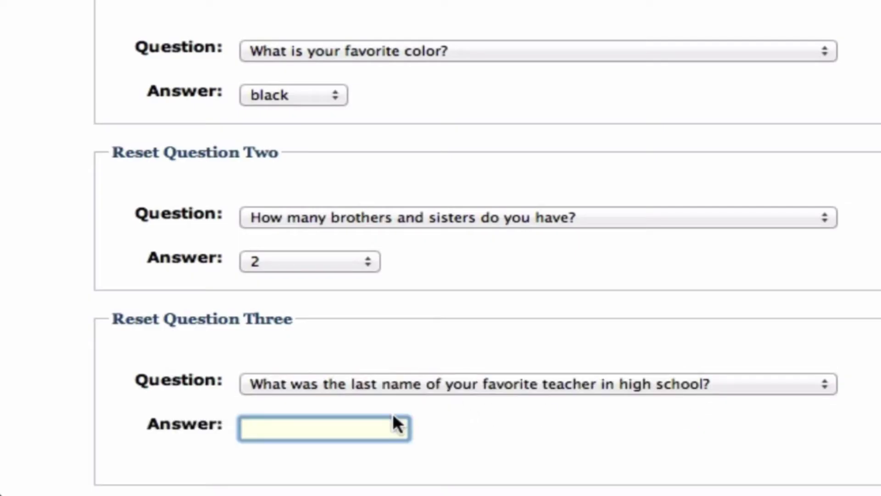
key(Tab)
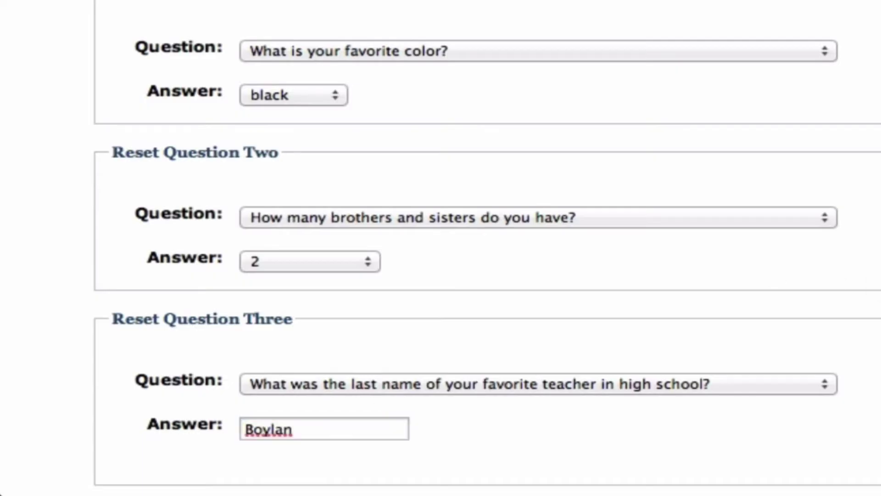
scroll(441, 247, down, 5)
click(695, 335)
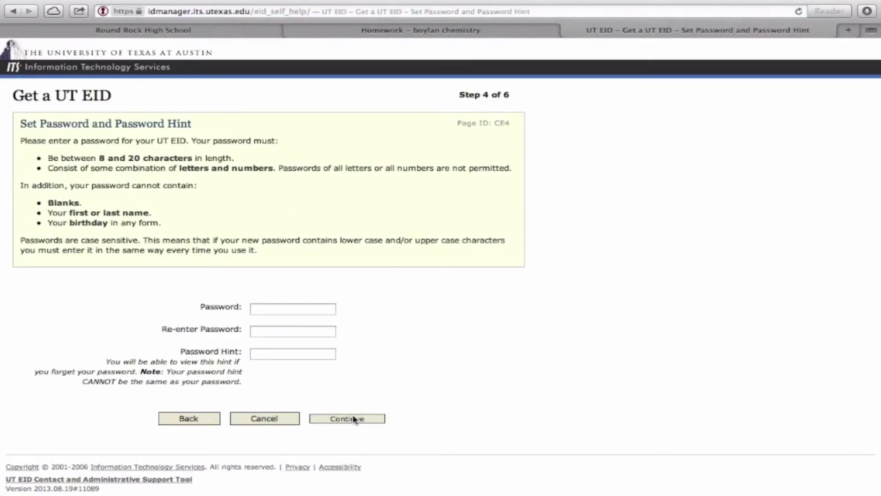
Enter a new password meeting the 8–20 character, letters-and-numbers rules.
click(310, 311)
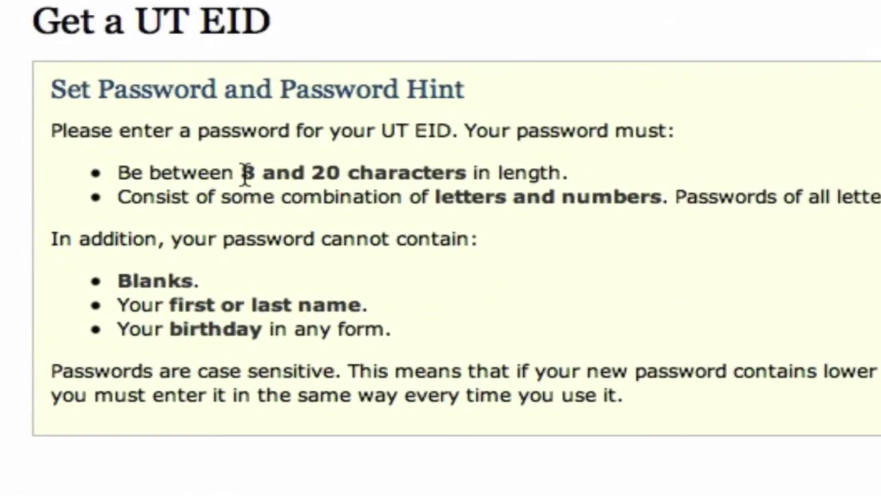
drag(246, 173, 481, 175)
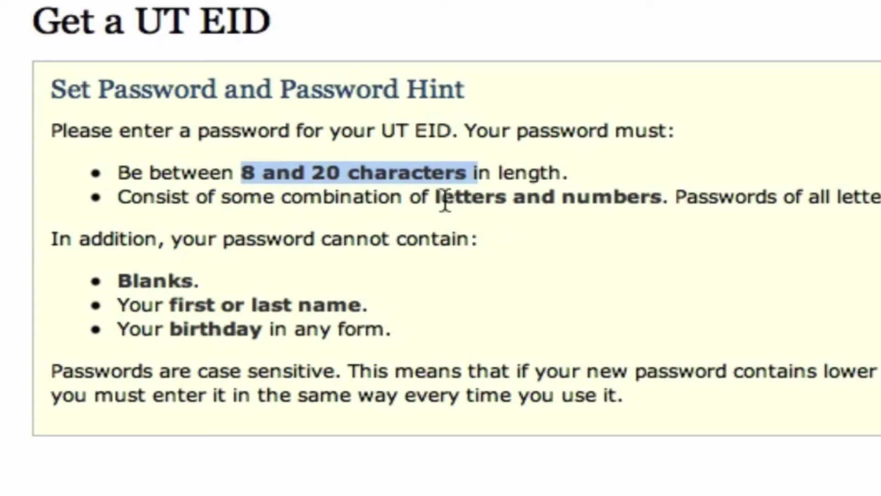
drag(440, 198, 641, 202)
click(449, 154)
text(••••••••)
key(Tab)
text(••••••••)
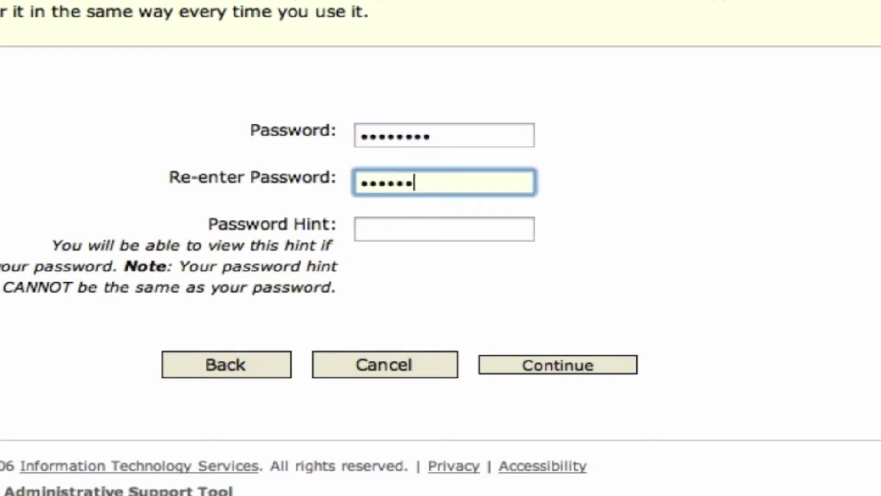
Add a password hint and continue to the confirmation page.
key(Tab)
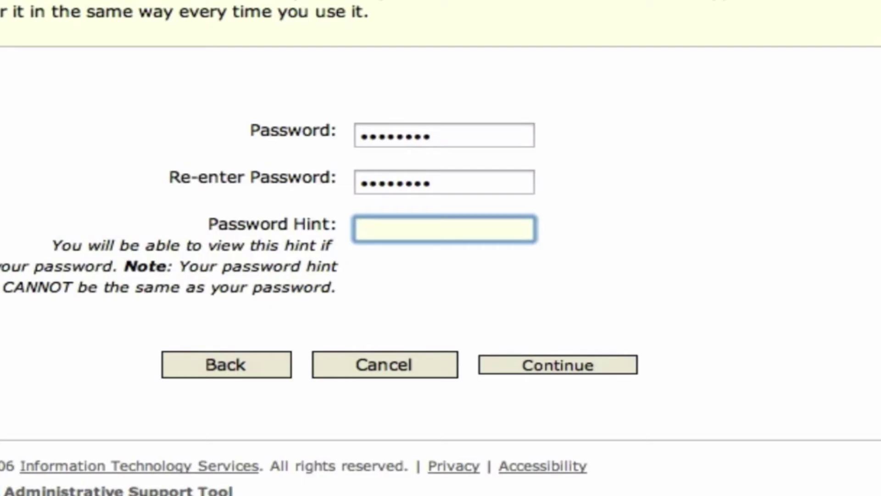
text(The same as your)
text( Twitter account.)
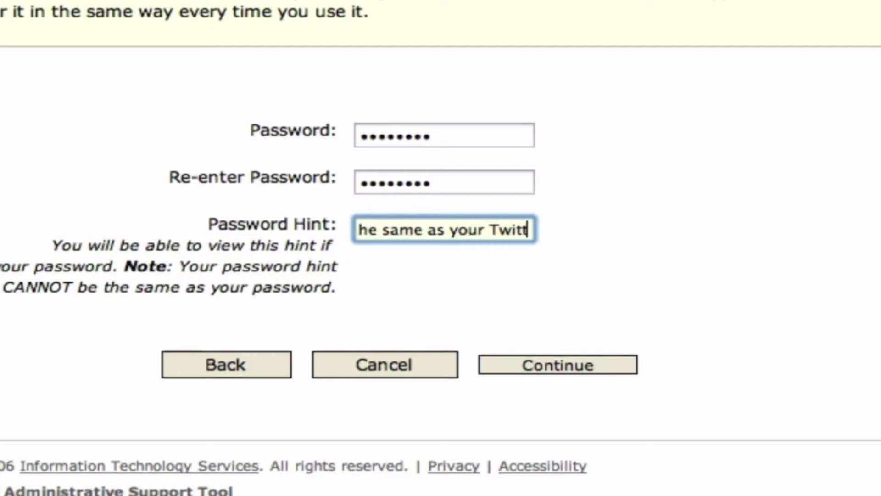
click(587, 366)
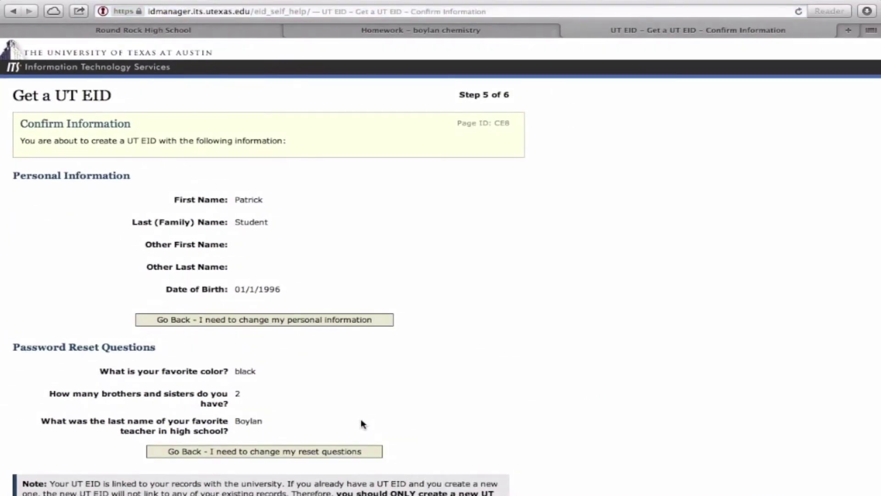
Review the confirmation summary and create the UT EID.
scroll(361, 425, down, 5)
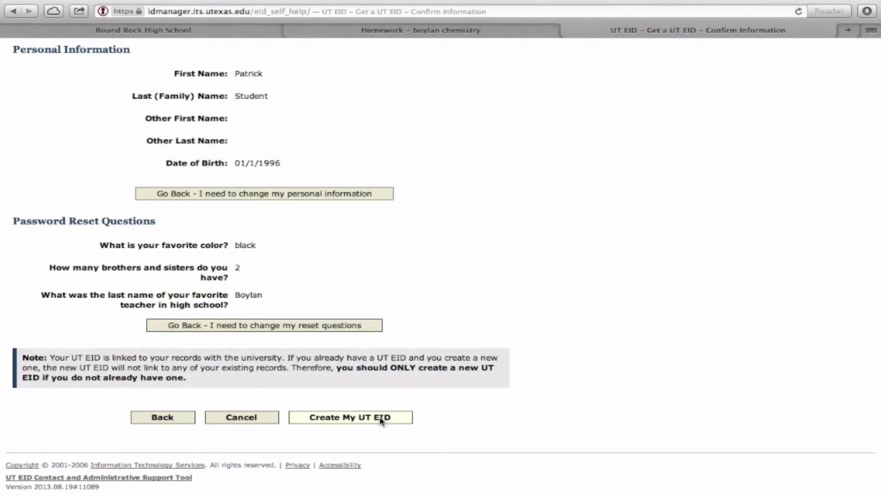
click(379, 416)
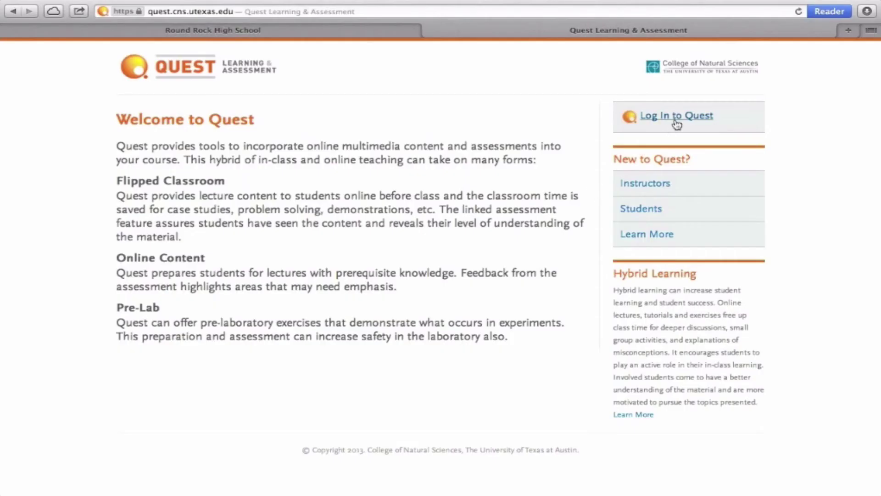
Log in to Quest with the new UT EID and password, then dismiss the success message.
click(679, 119)
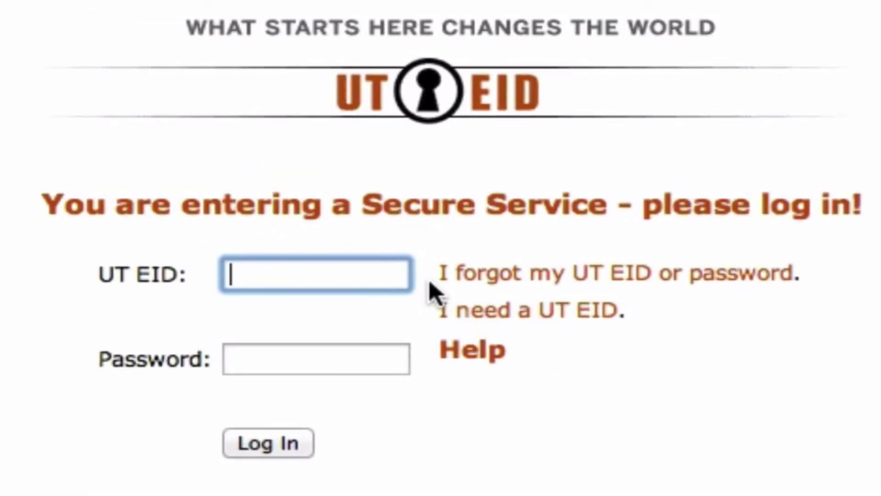
text(ps26763)
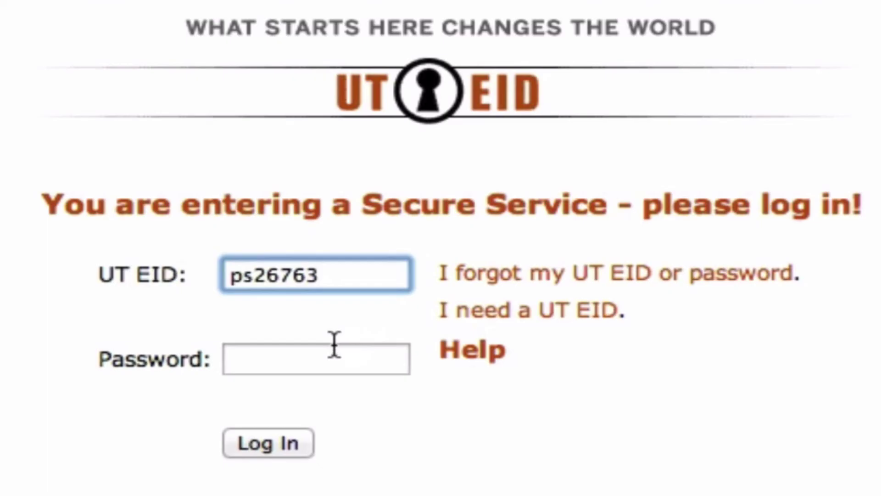
click(335, 345)
text(••••••••)
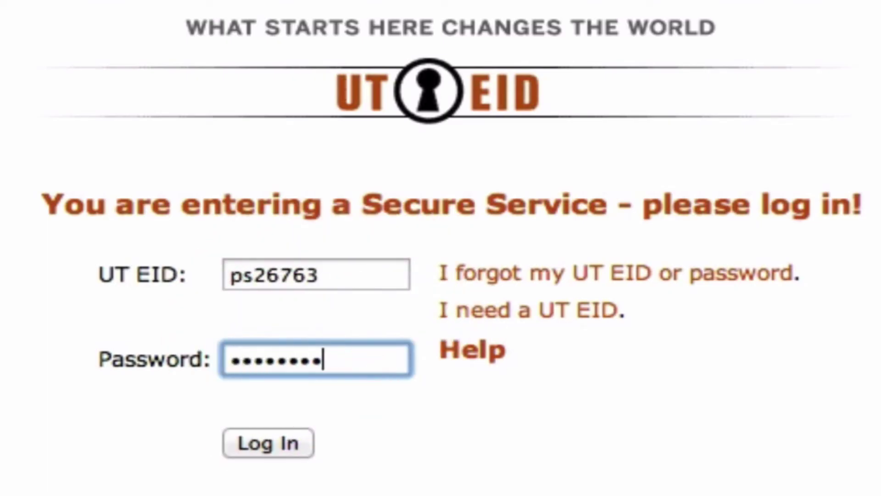
click(256, 441)
click(721, 384)
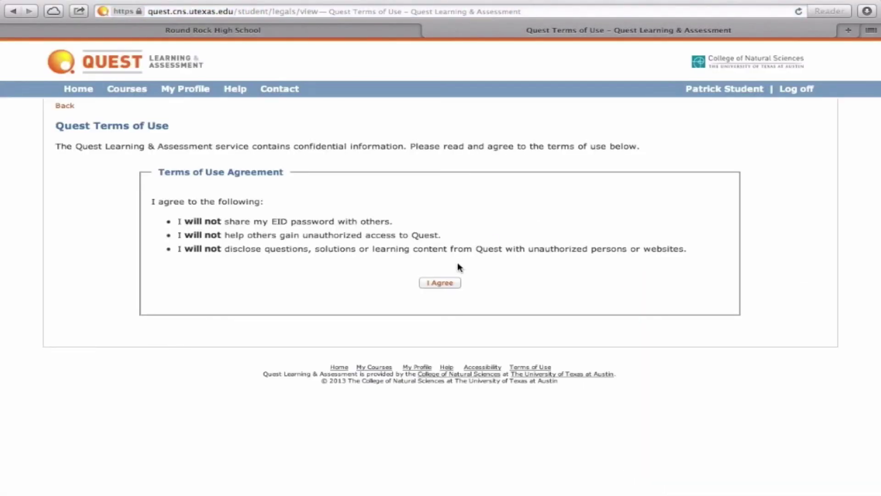
Agree to the Quest Terms of Use.
click(434, 285)
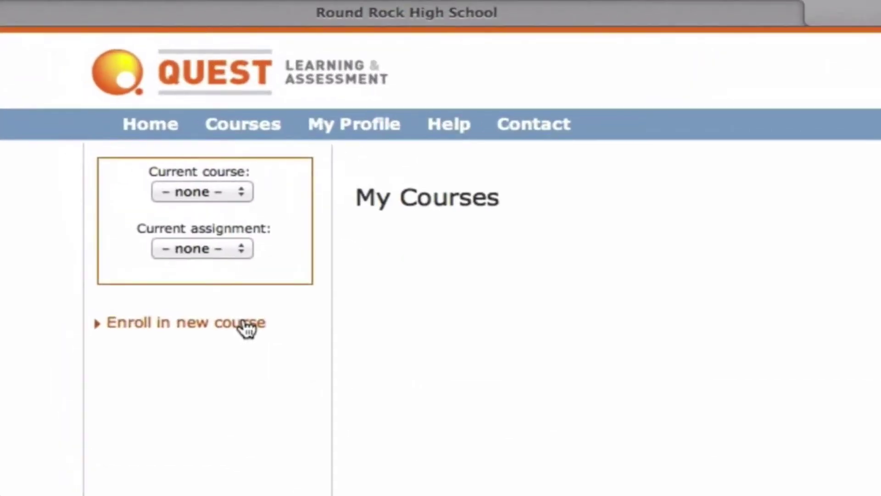
Look up course unique number 6292 and request enrollment in 2ND PAP CHEM.
click(246, 326)
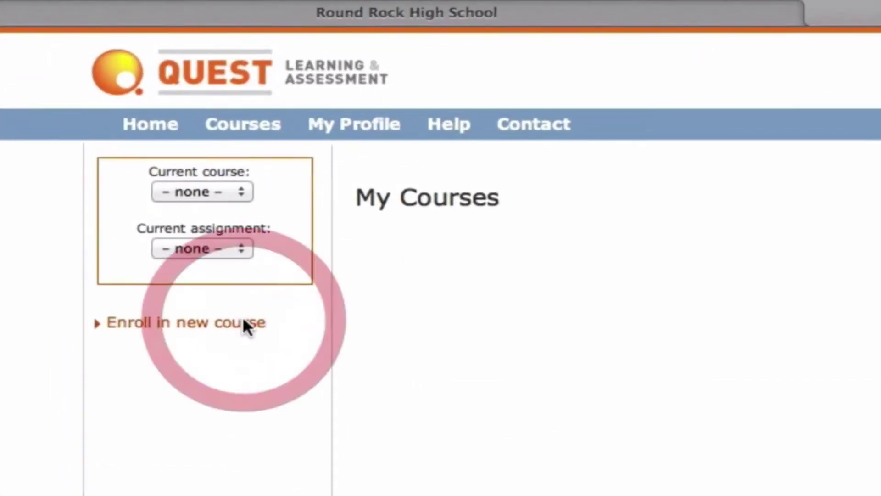
click(524, 260)
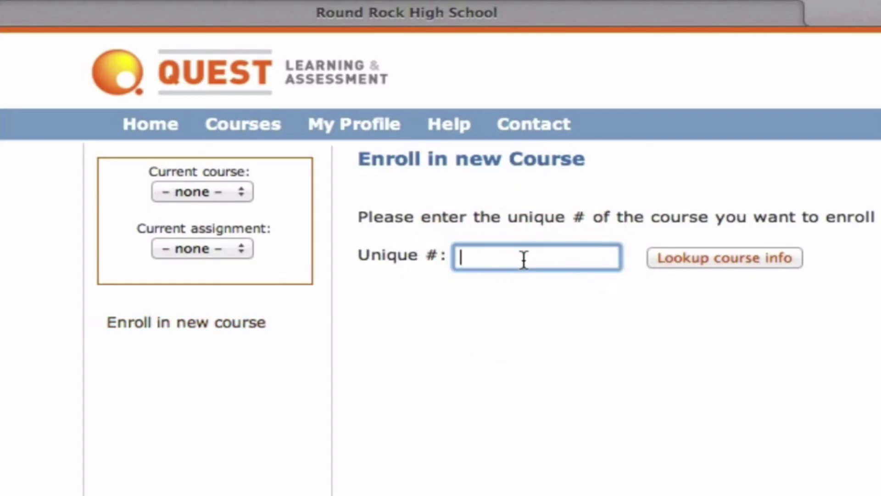
text(6292)
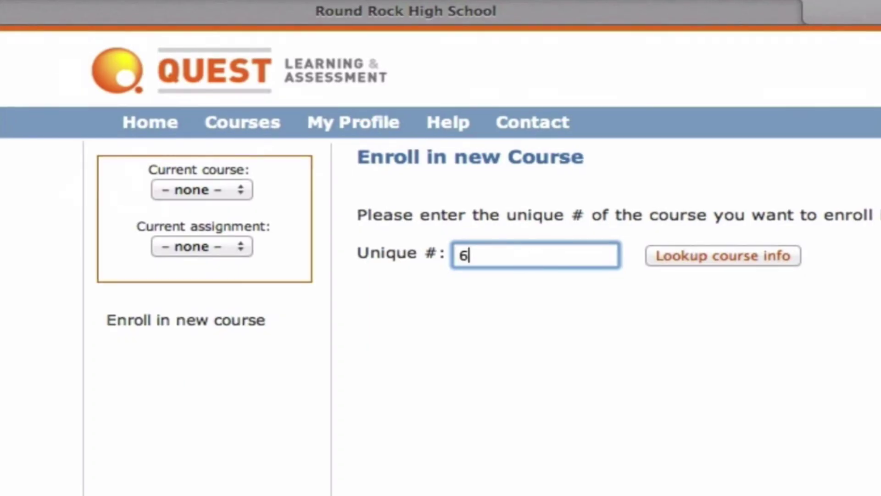
click(749, 257)
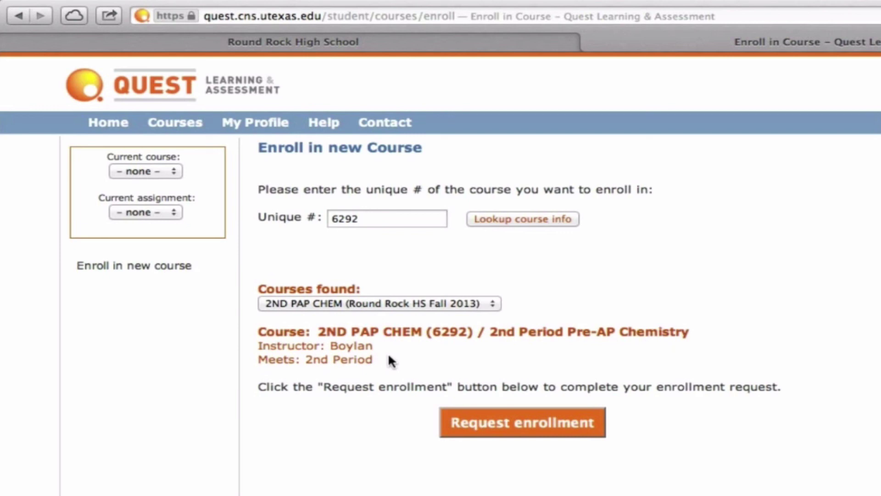
click(516, 419)
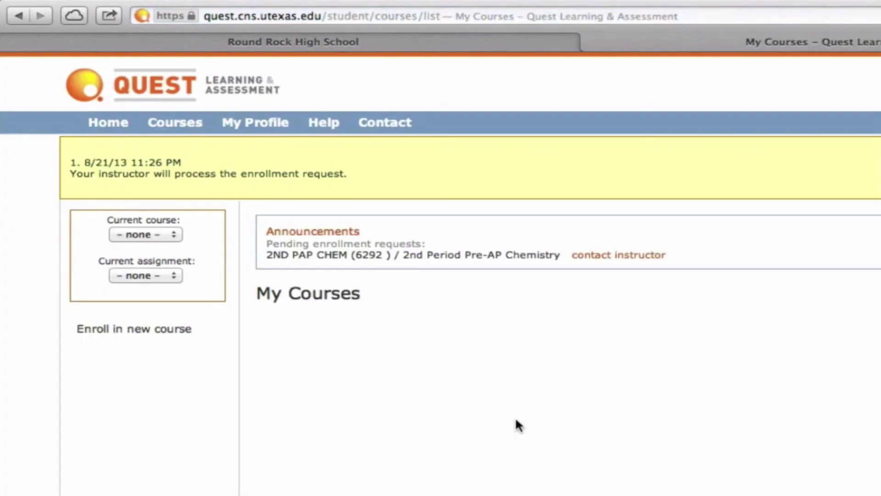